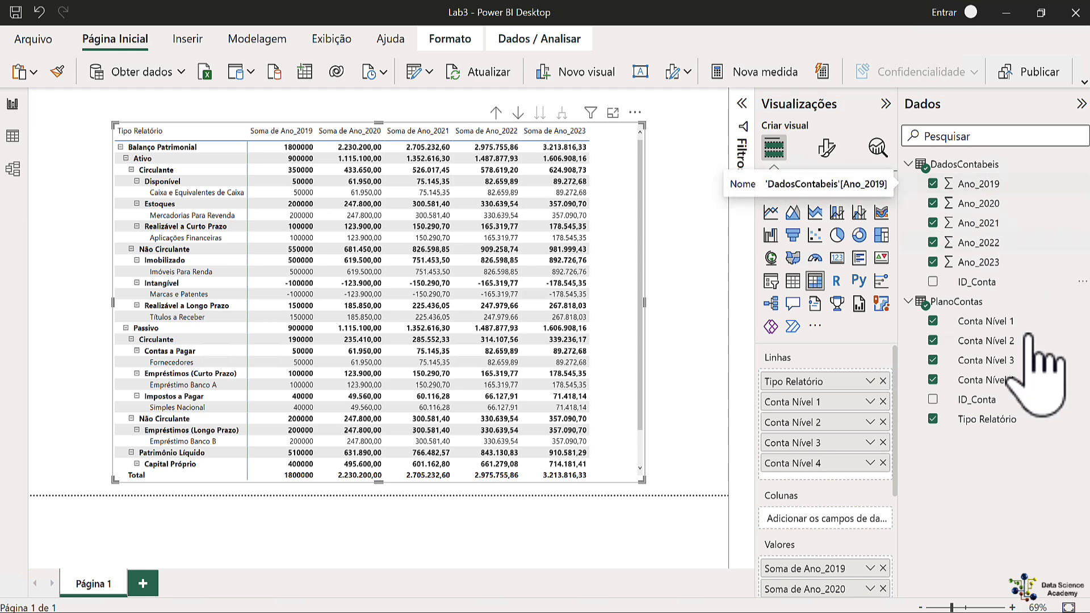
Rename the matrix's Soma de Ano_2019 and Soma de Ano_2020 value fields as 2019 and 2020
scroll(830, 474, down, 1)
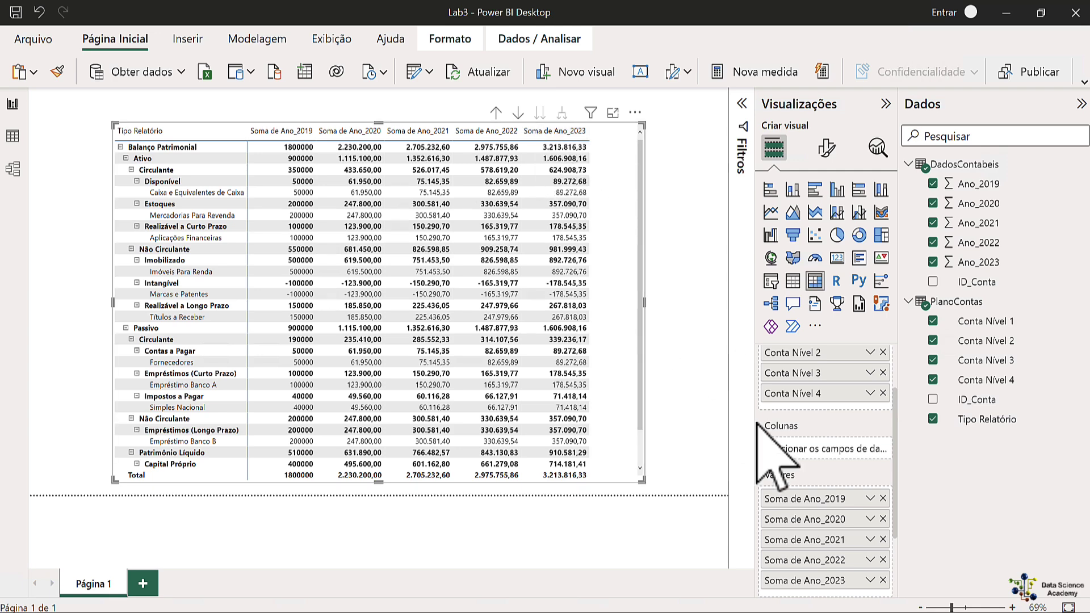
double_click(797, 499)
text(2019)
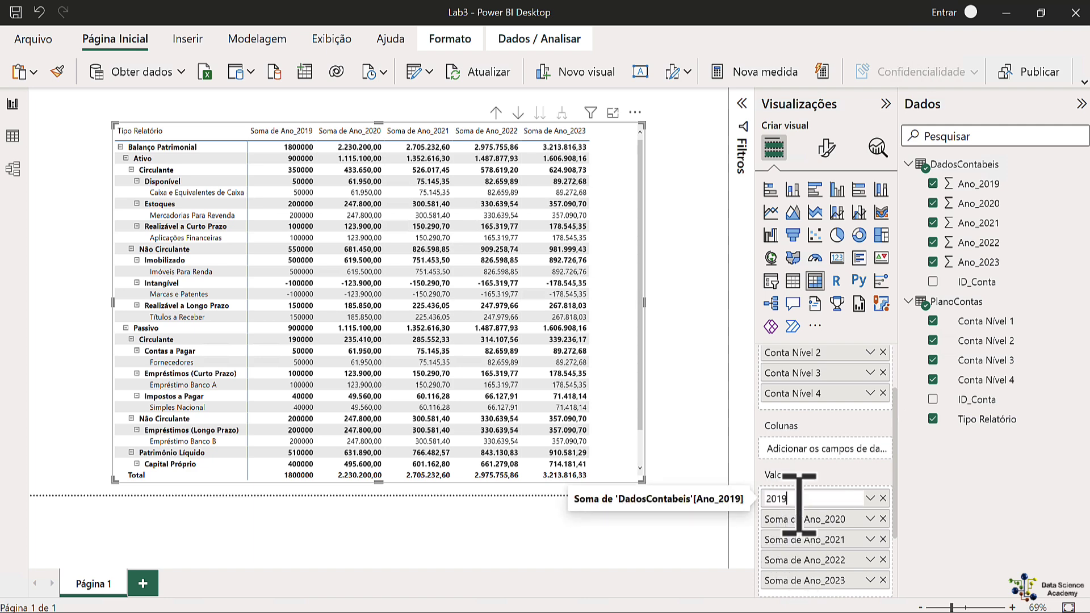
key(Return)
double_click(797, 518)
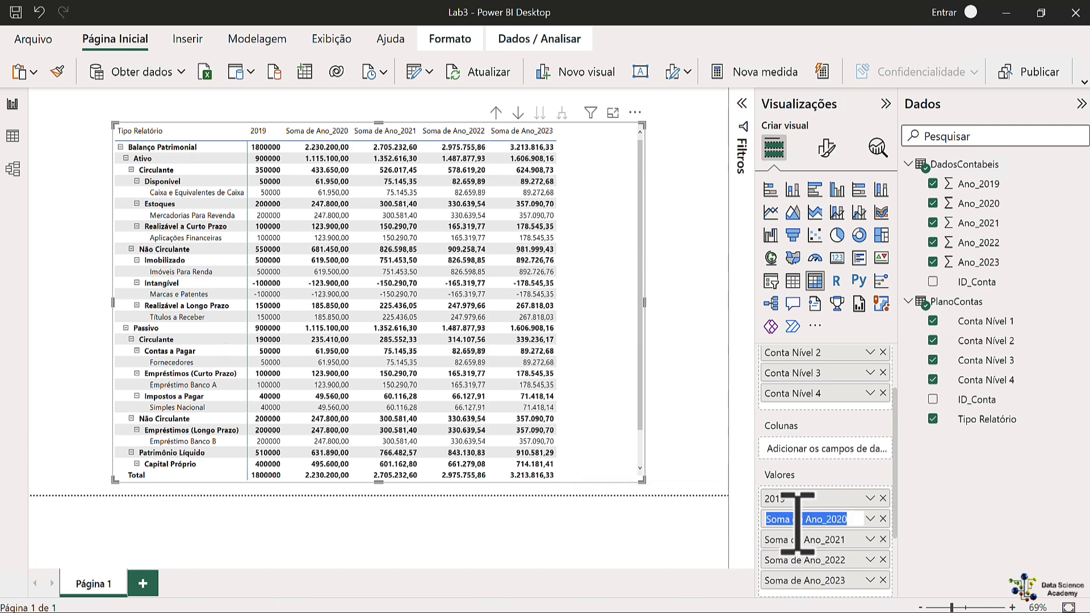
text(20202)
key(BackSpace)
key(BackSpace)
key(BackSpace)
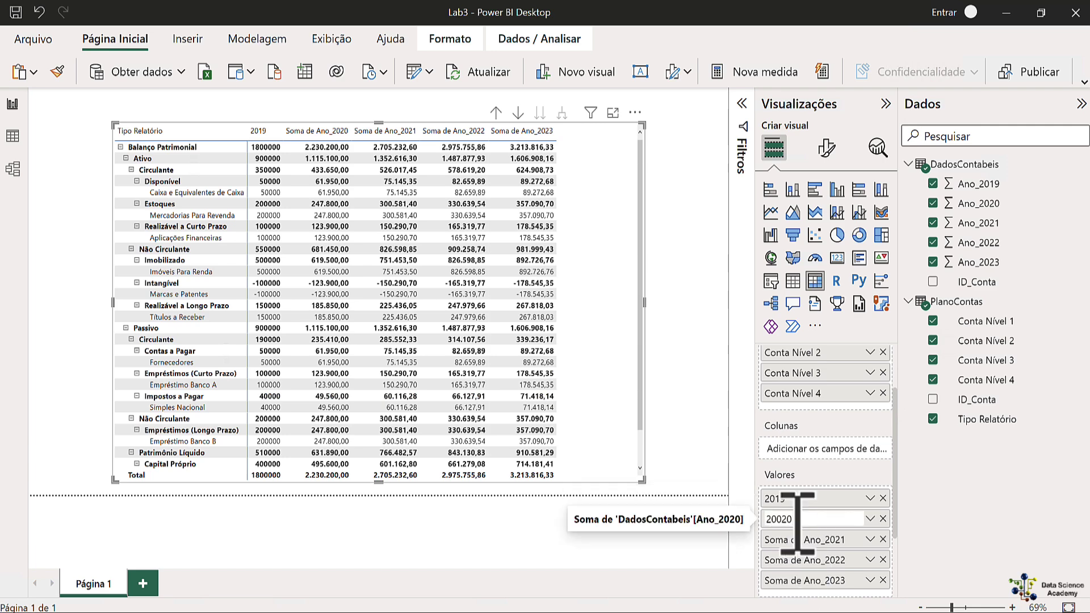
text(20)
key(Return)
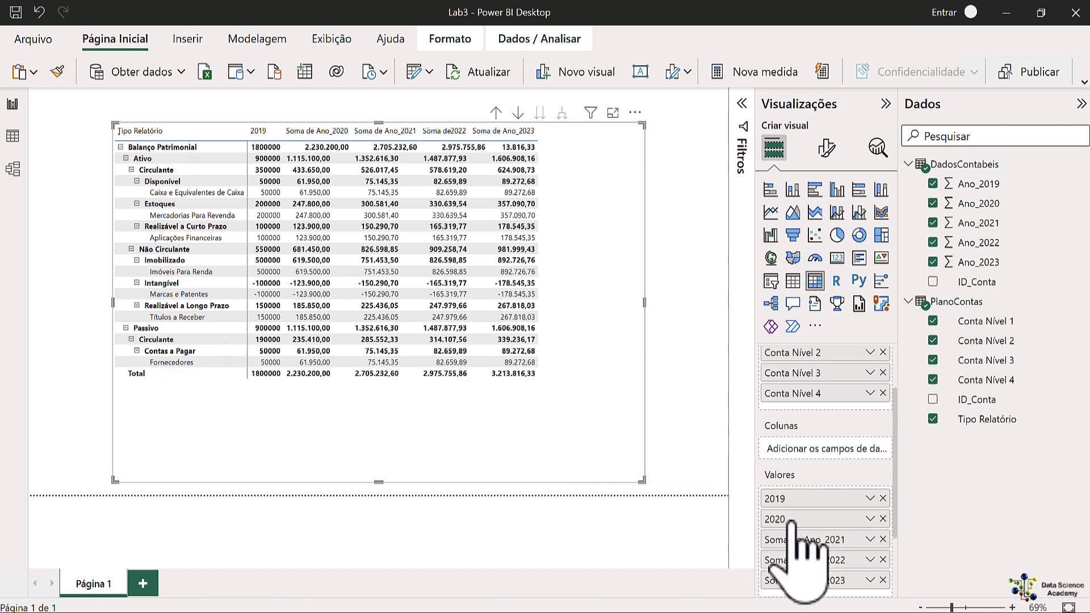
Rename the matrix's Soma de Ano_2021 value field as 2021
double_click(807, 539)
text(221)
key(Return)
double_click(807, 539)
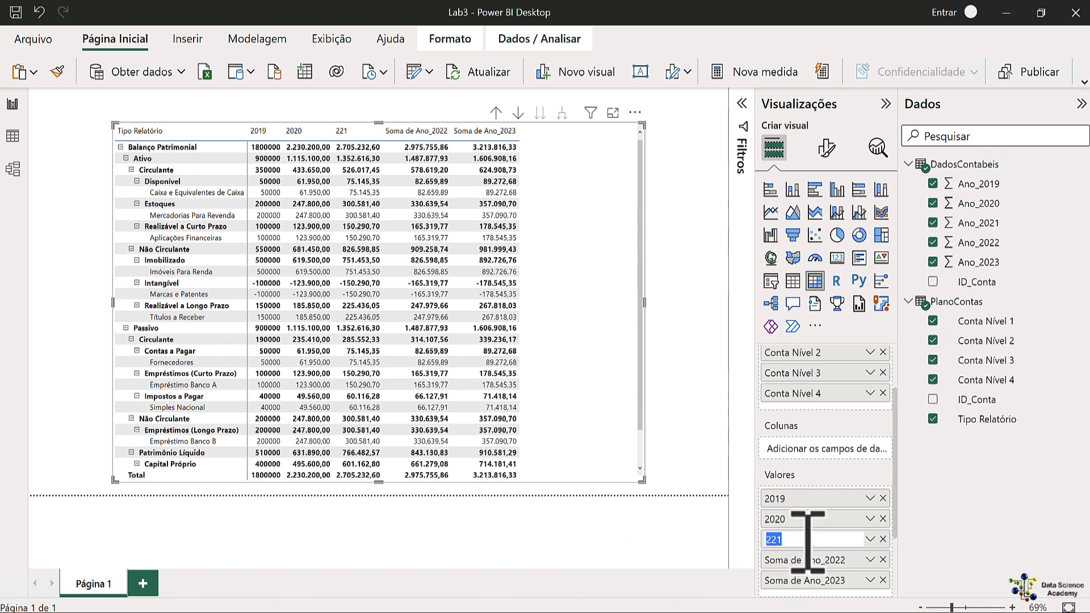
text(2021)
key(Return)
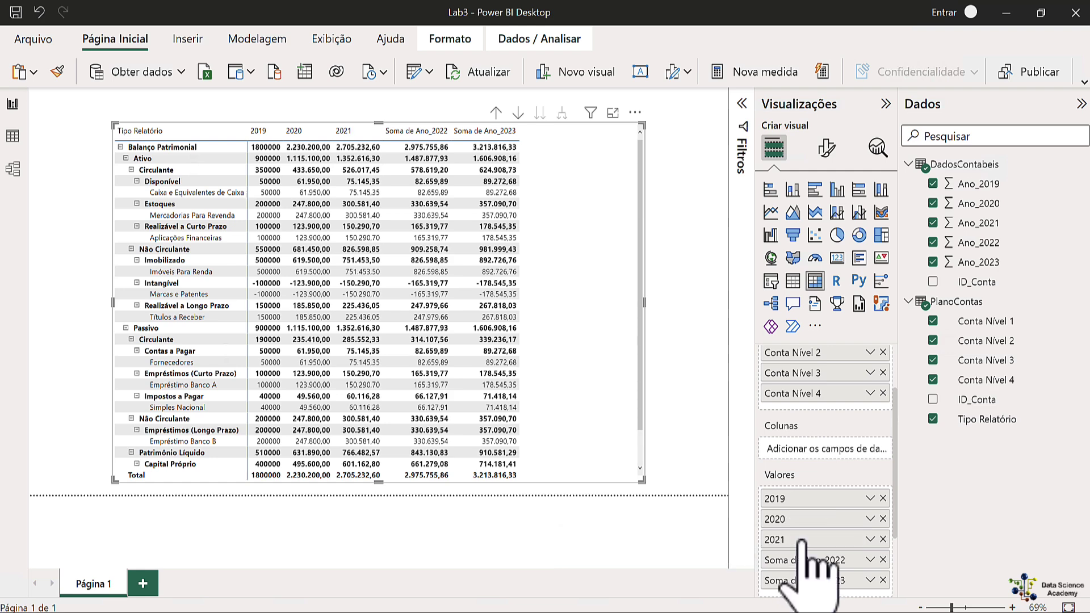
Rename the Soma de Ano_2022 and Soma de Ano_2023 value fields as 2022 and 2023
double_click(812, 560)
text(2022)
key(Return)
double_click(814, 580)
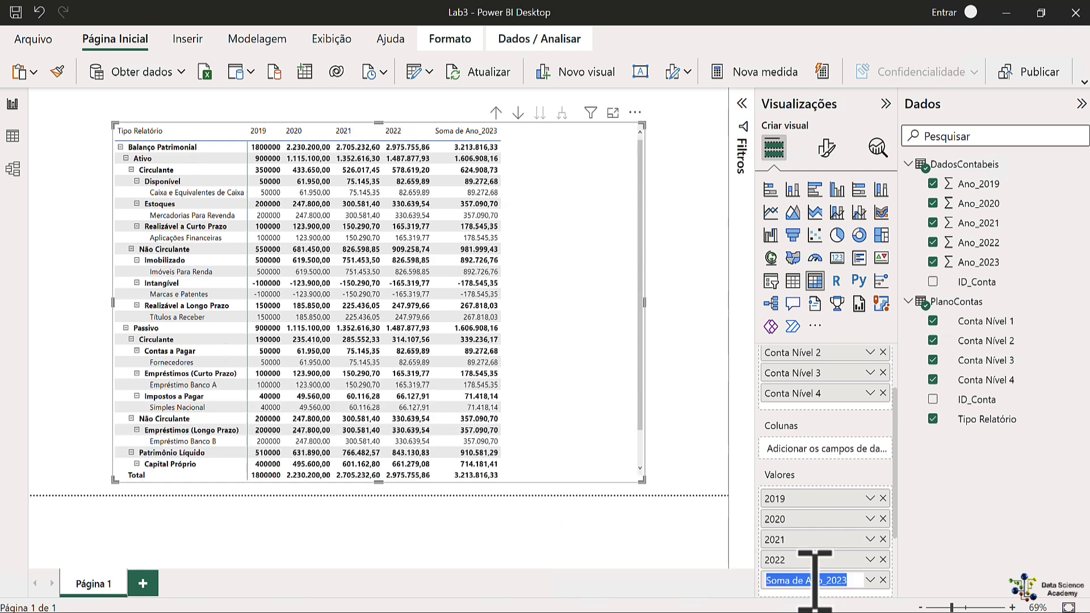
text(2023)
key(Return)
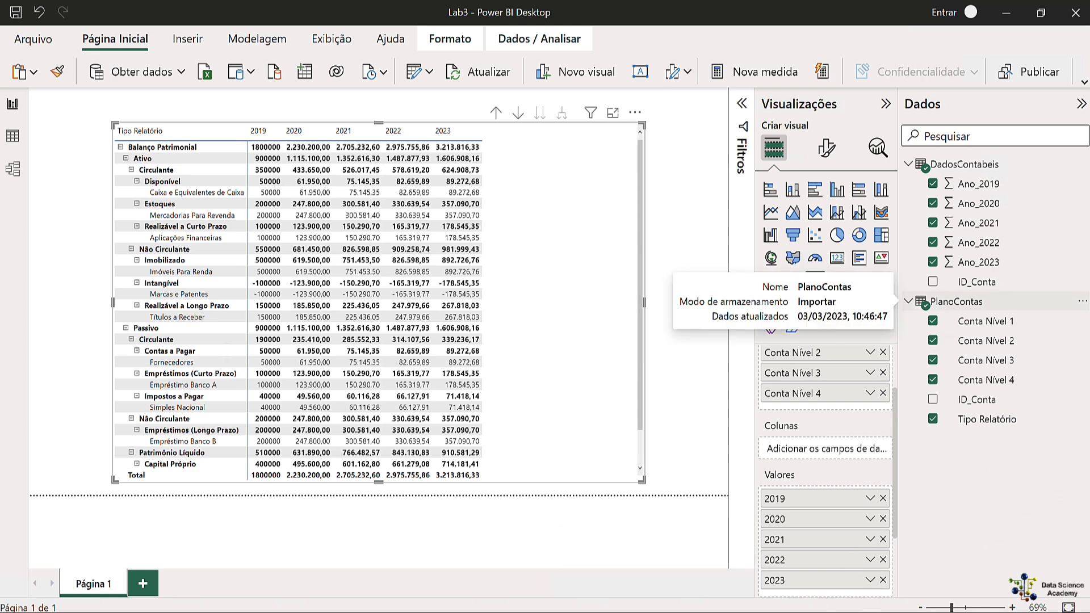
Try the Linhas que piscam, Esparso, Condensado and Mínimo style presets on the matrix
click(826, 149)
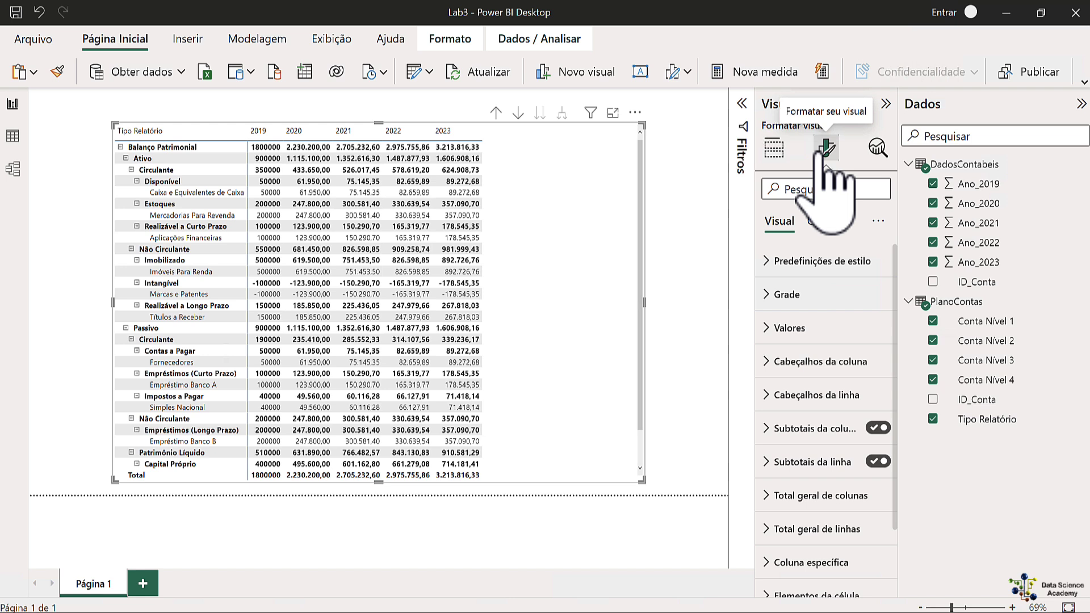
click(823, 262)
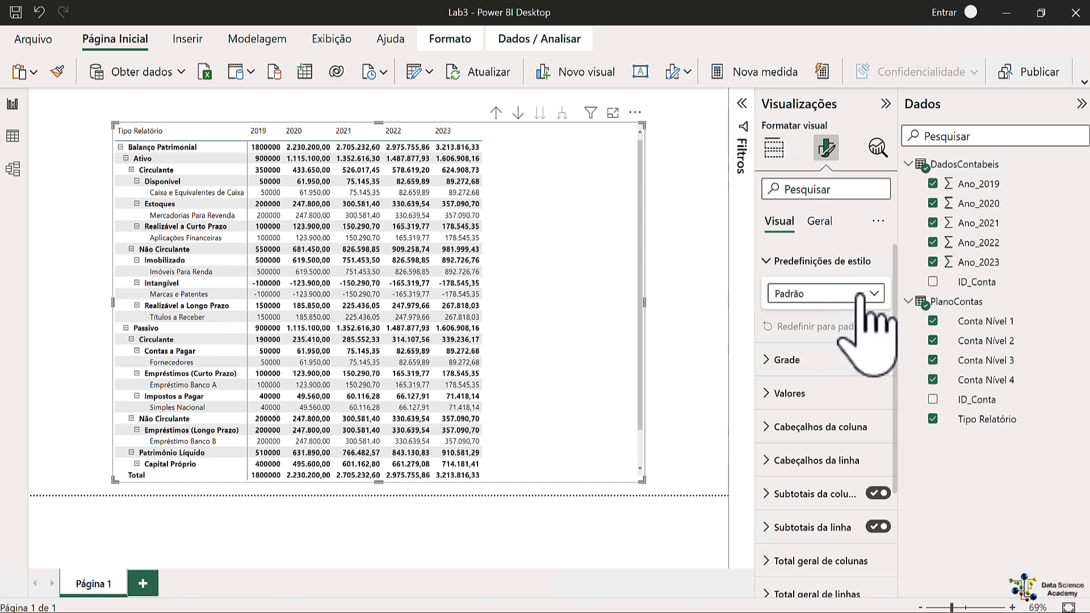
click(823, 294)
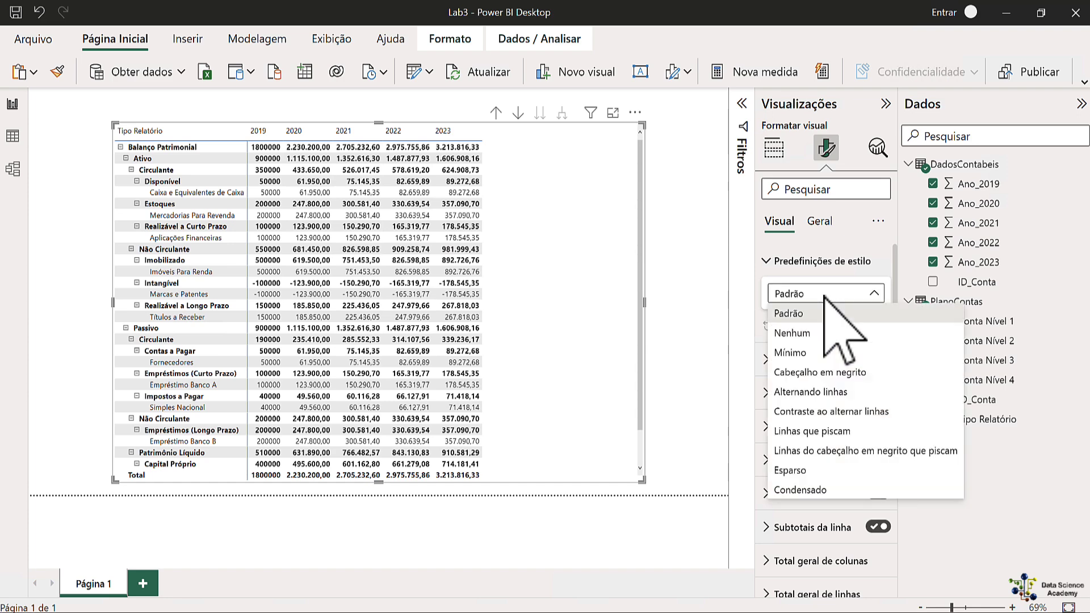
click(827, 432)
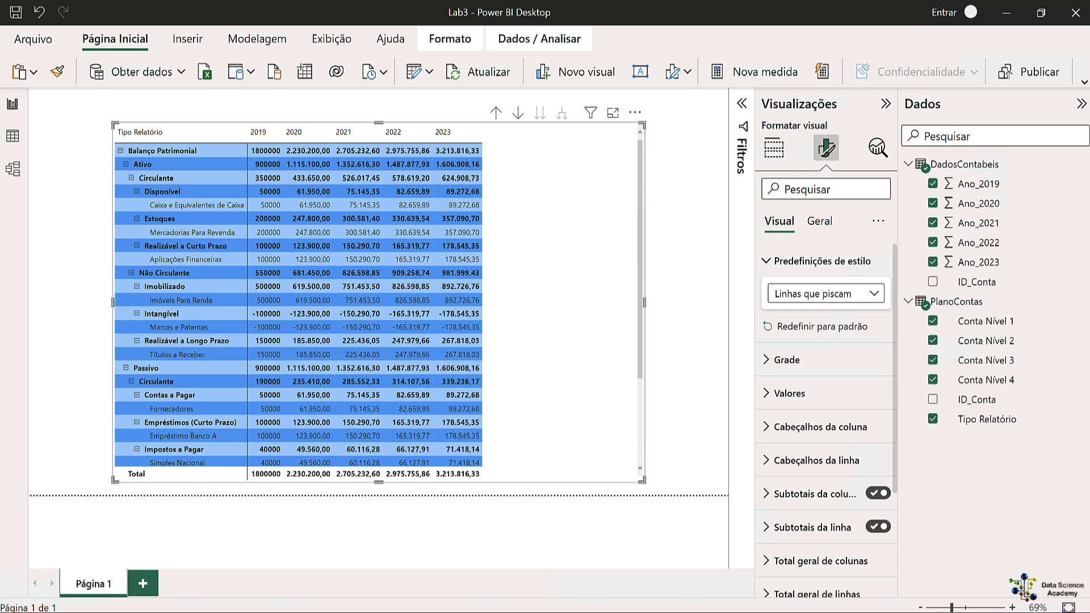
click(871, 293)
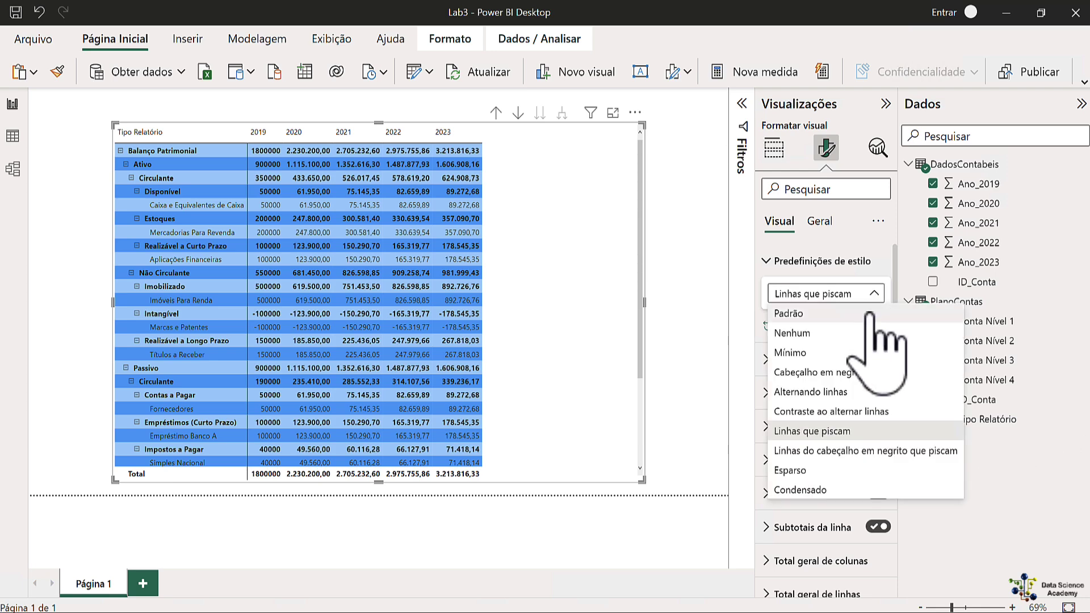
click(823, 470)
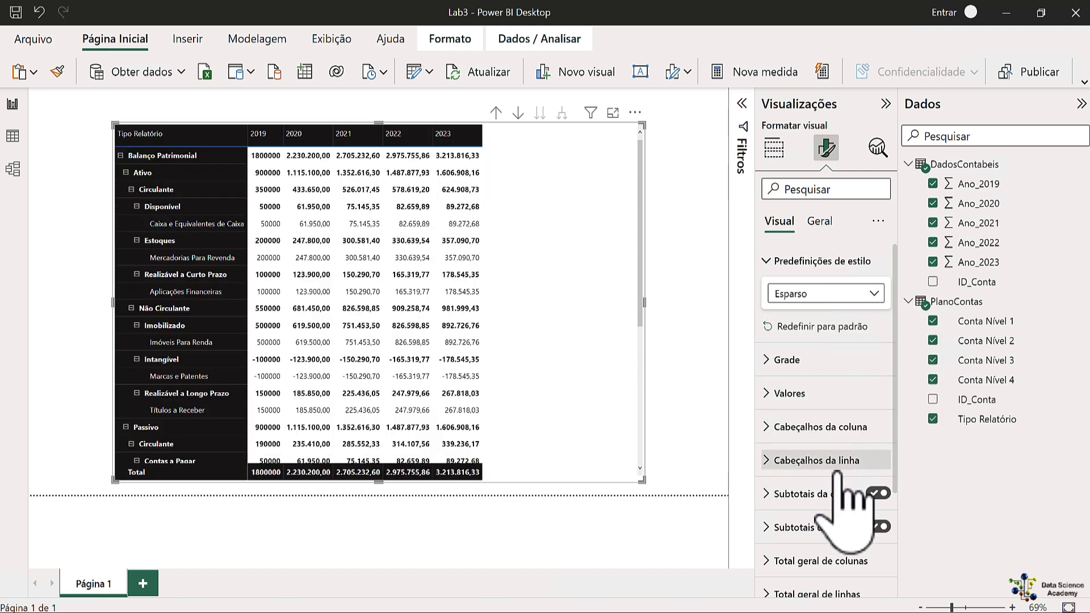
click(805, 295)
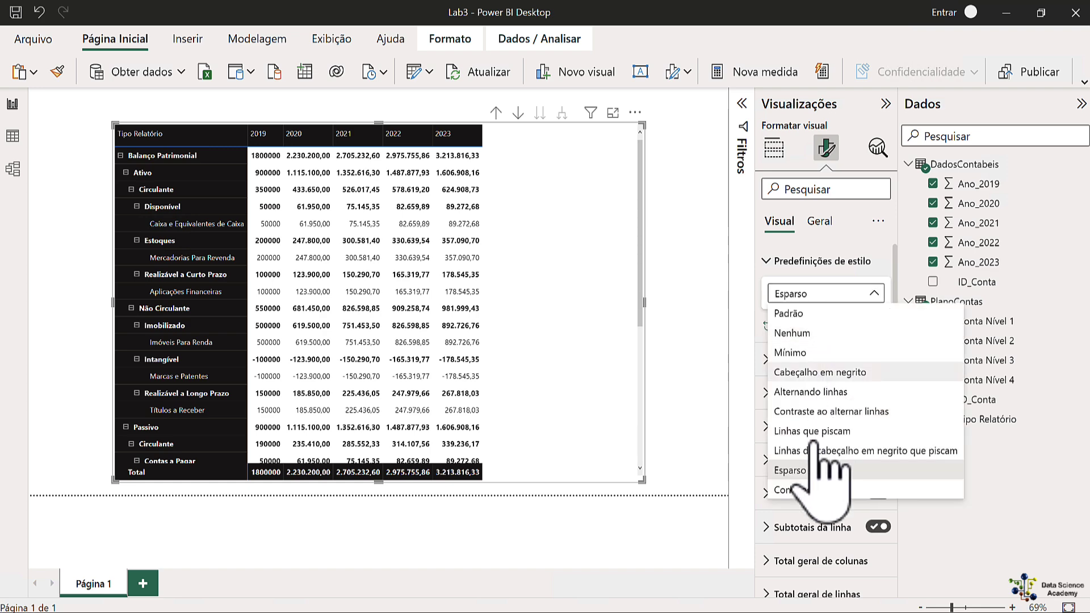
click(806, 491)
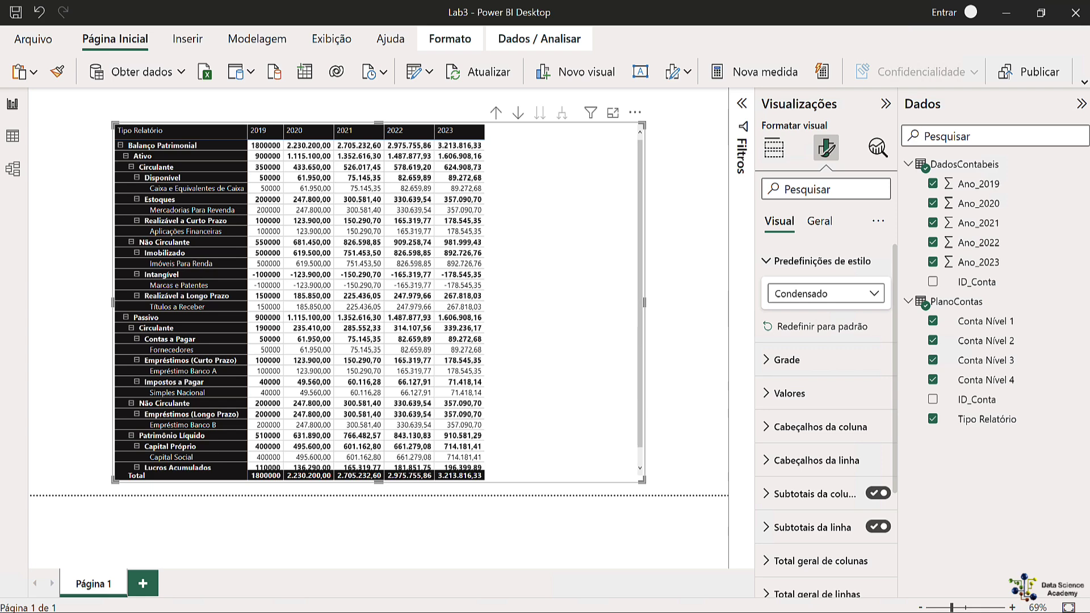
click(858, 291)
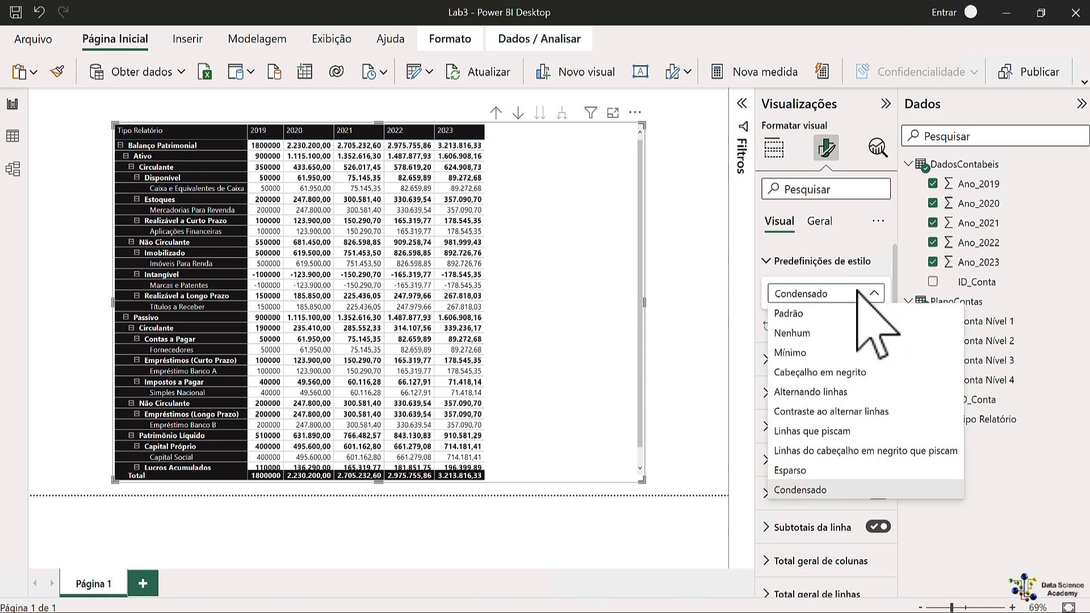
click(817, 470)
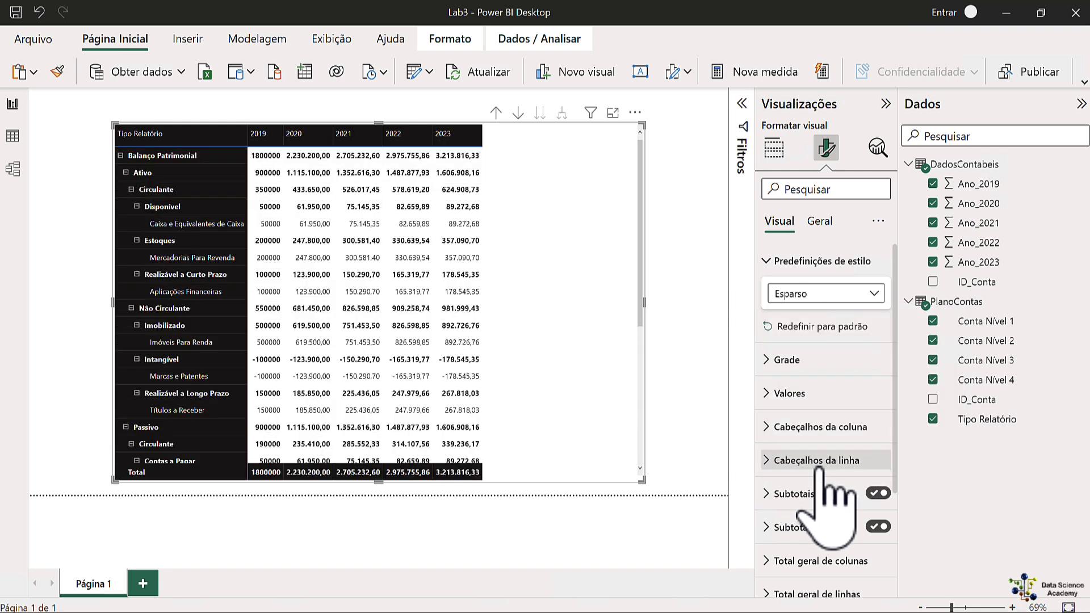
click(792, 294)
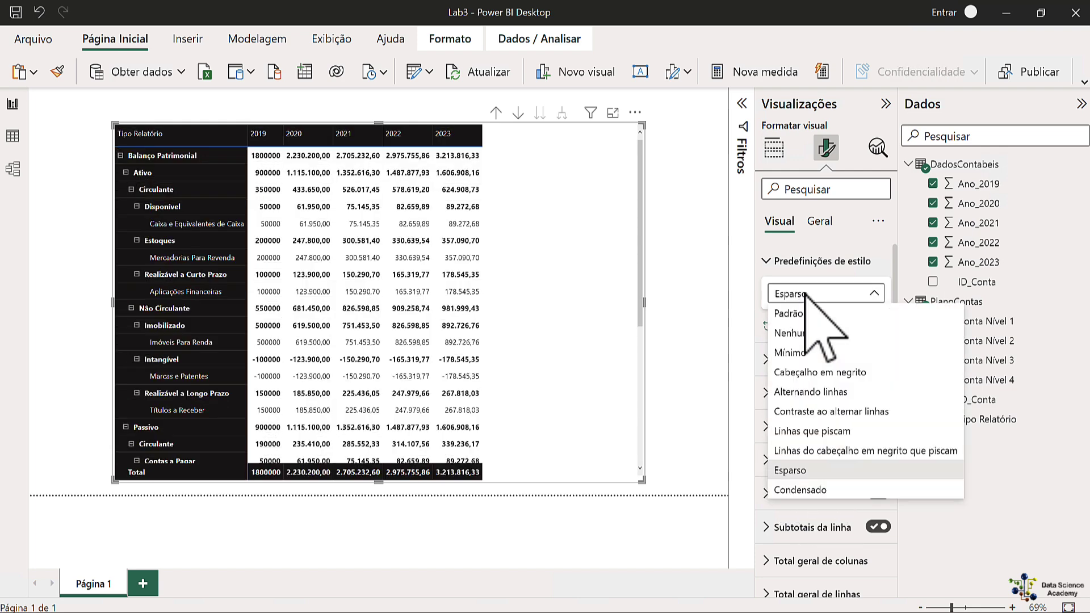
click(801, 355)
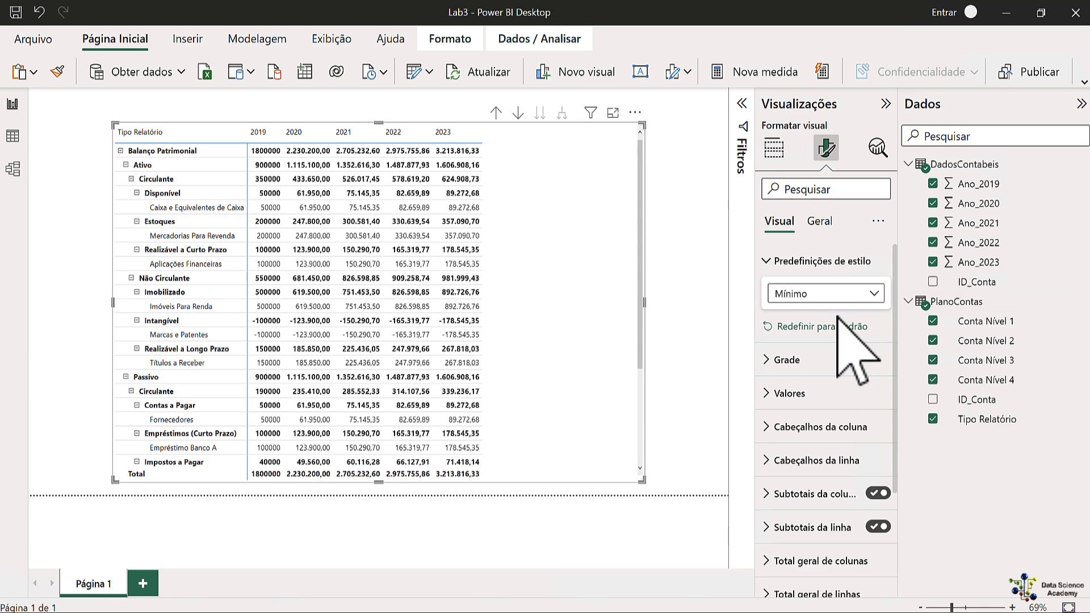
Apply the Alternando linhas style preset to the matrix and collapse the style preset settings
click(866, 293)
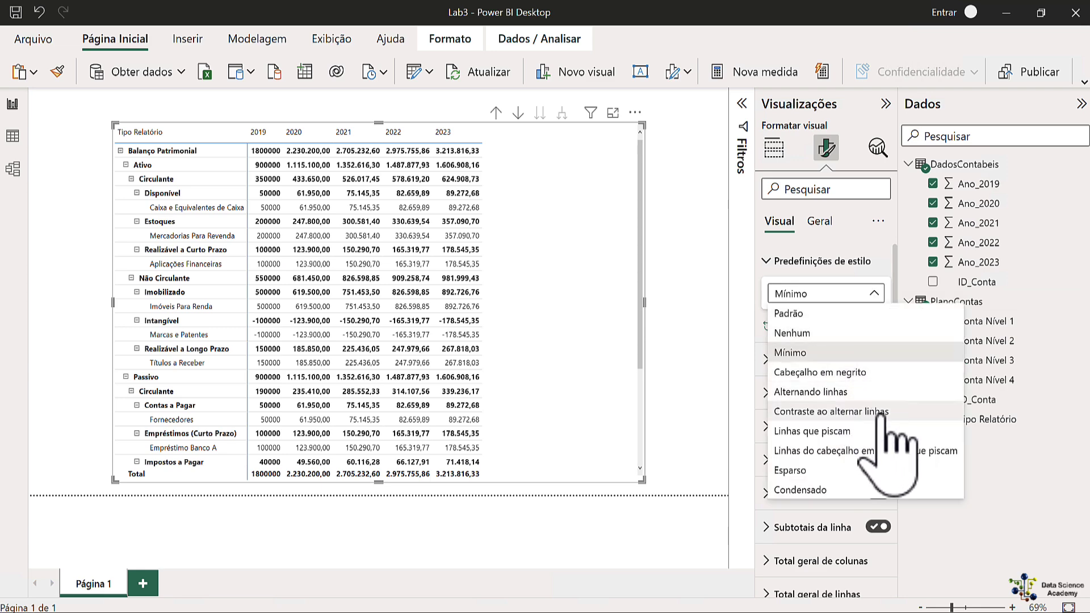
click(839, 393)
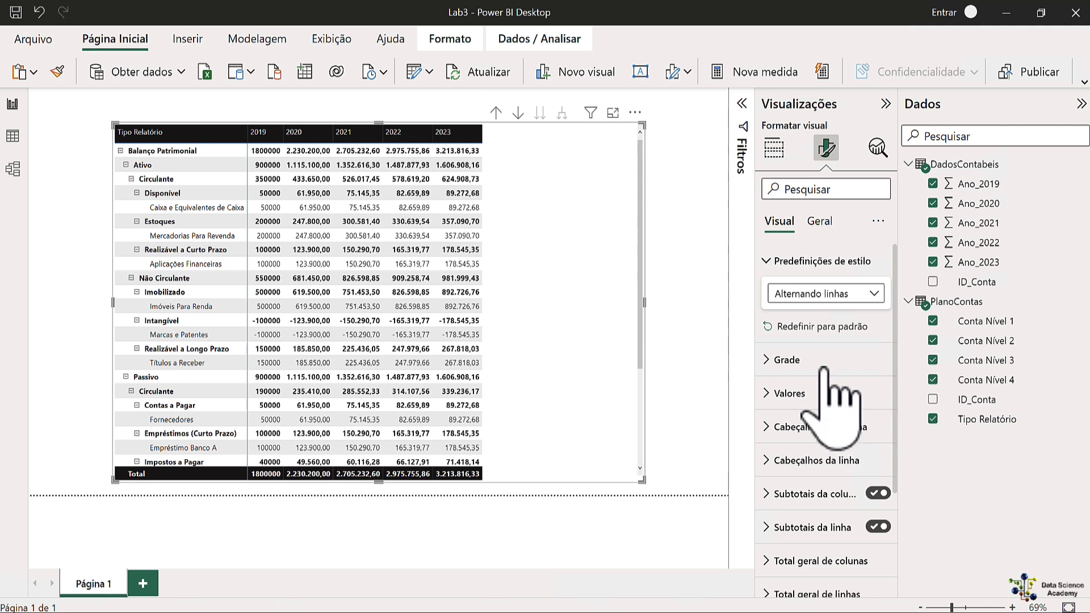
click(767, 261)
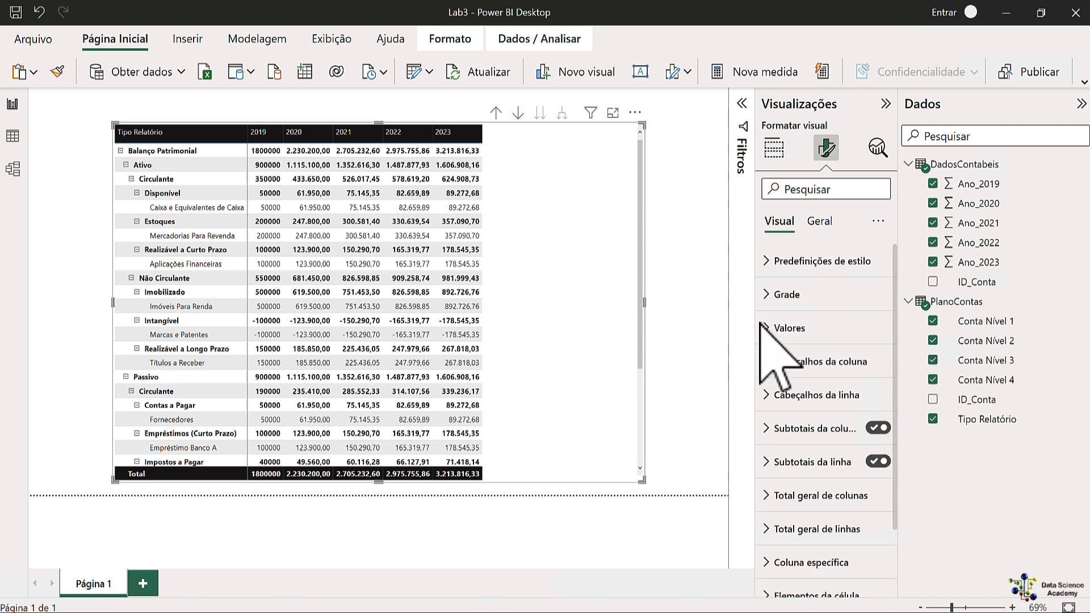
Switch the matrix's horizontal gridlines off and back on, and turn on its vertical gridlines
click(767, 294)
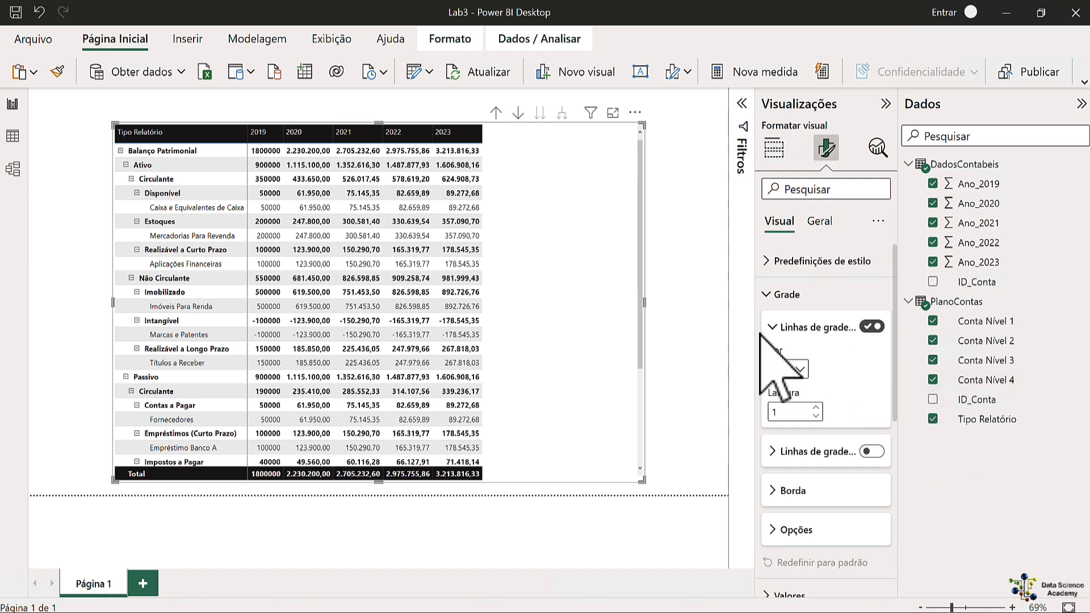
drag(735, 280, 669, 267)
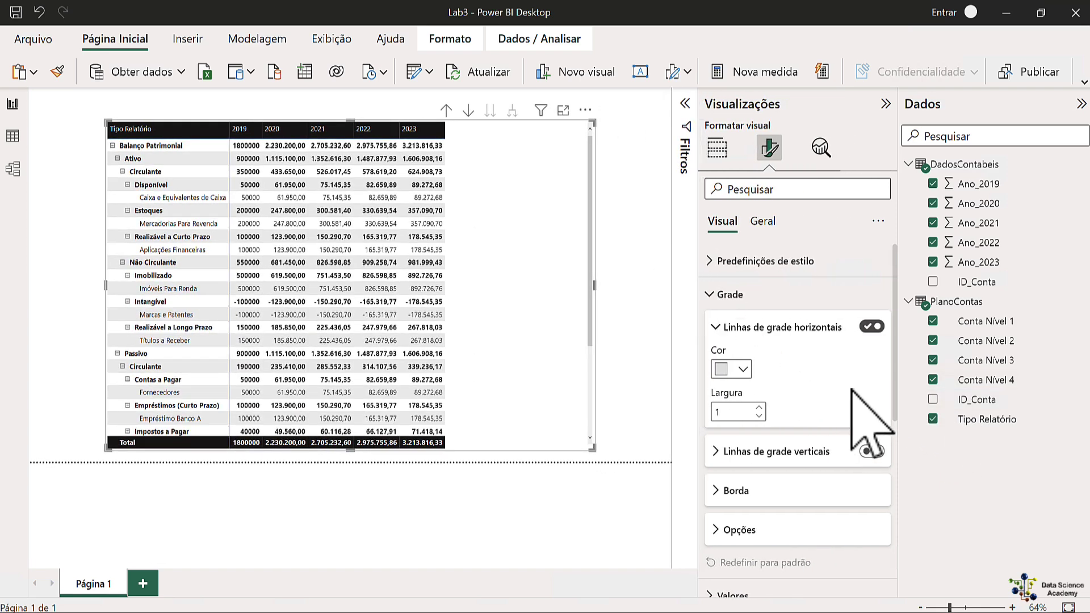
click(873, 327)
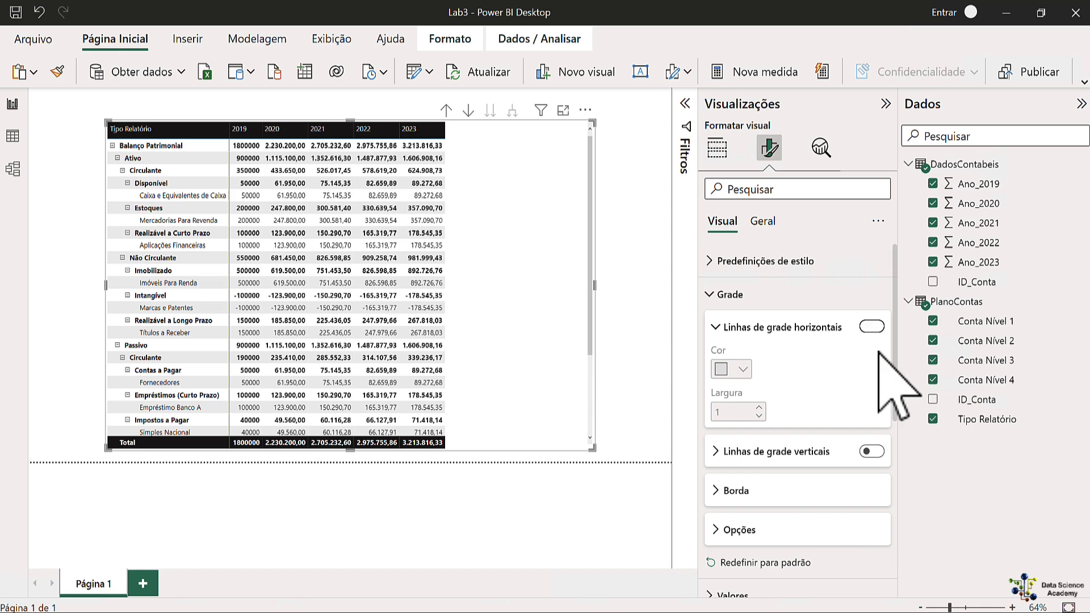
click(872, 328)
click(872, 452)
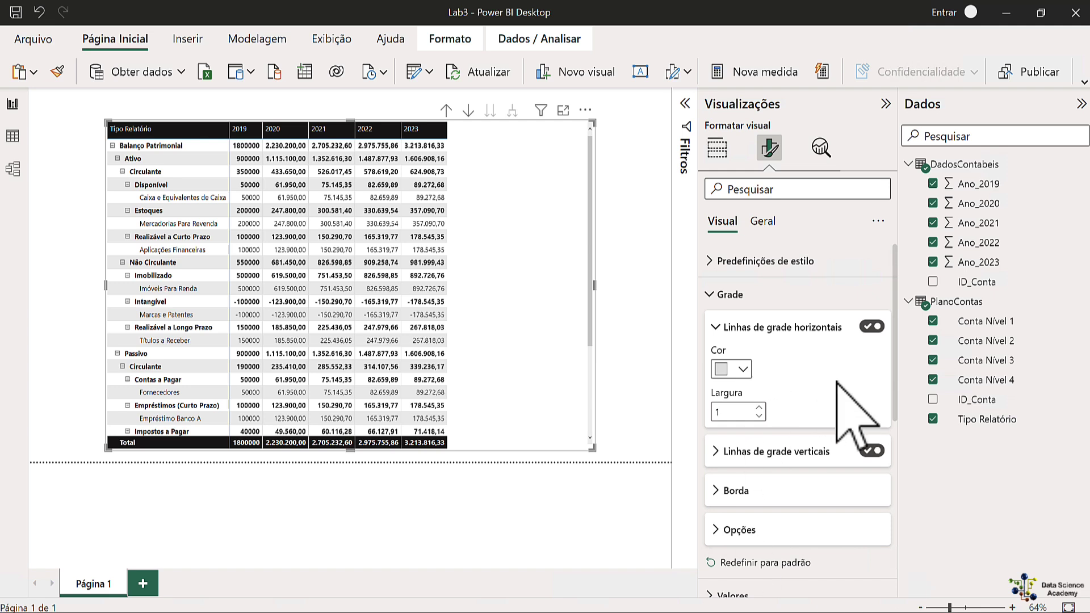
scroll(793, 392, down, 1)
scroll(815, 414, up, 1)
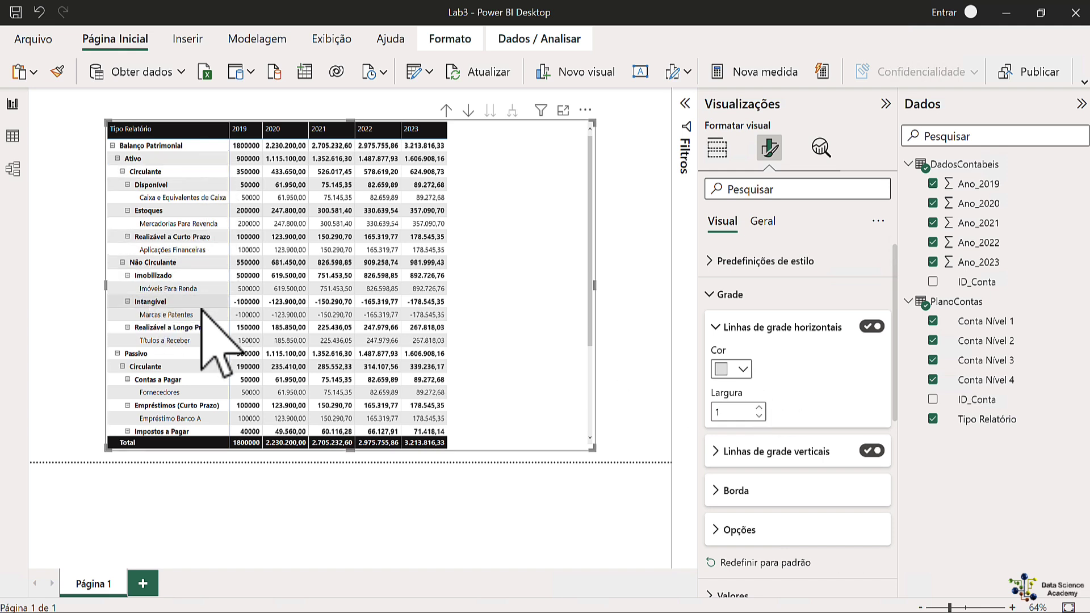
Check the grid's border settings and set the matrix's global font size to 13
click(726, 328)
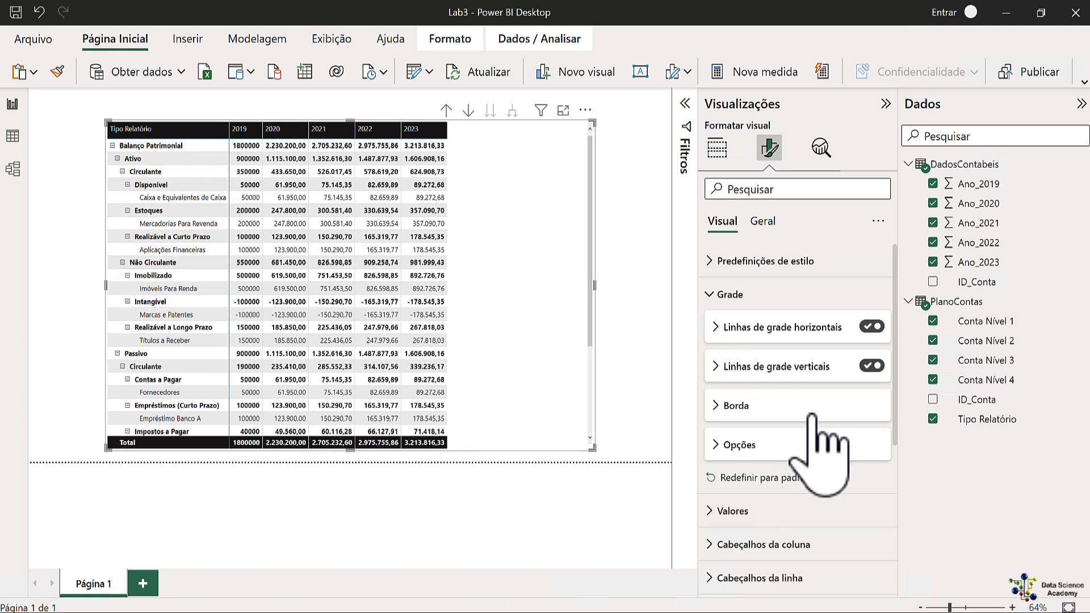
click(724, 405)
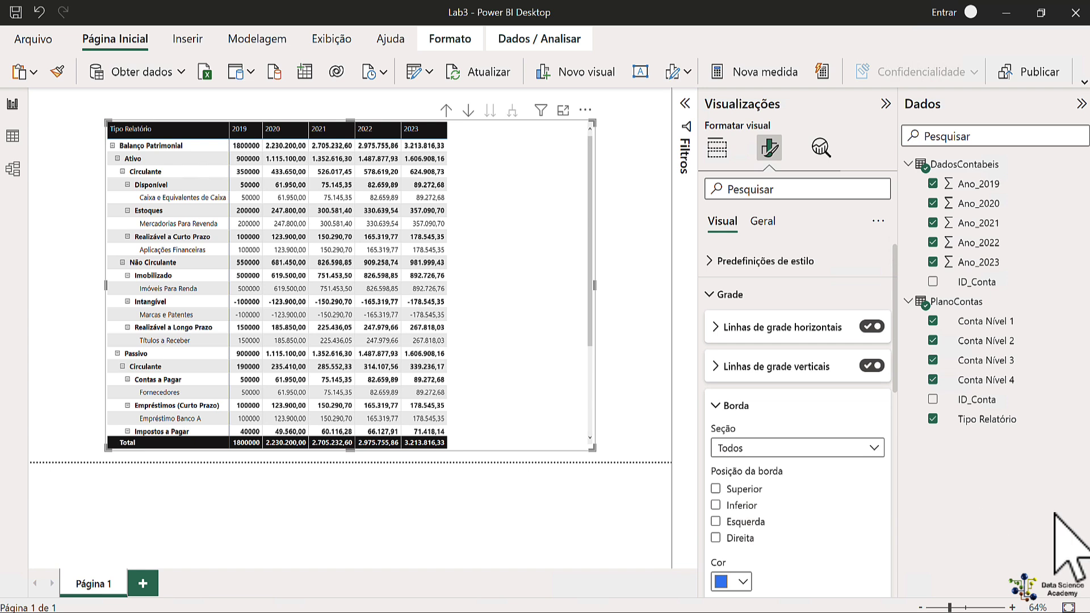
click(720, 405)
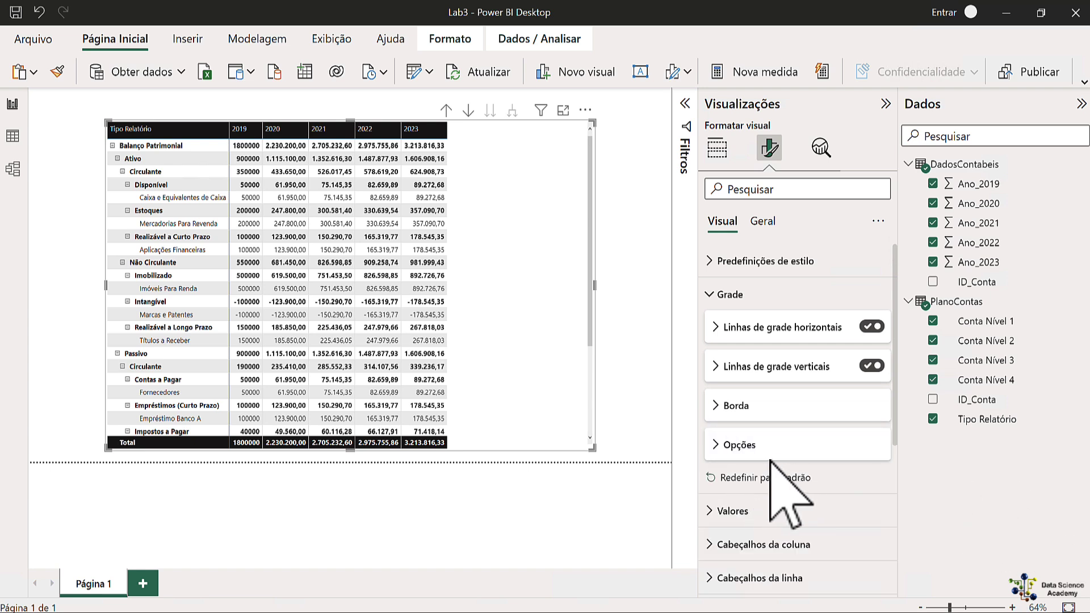
click(724, 445)
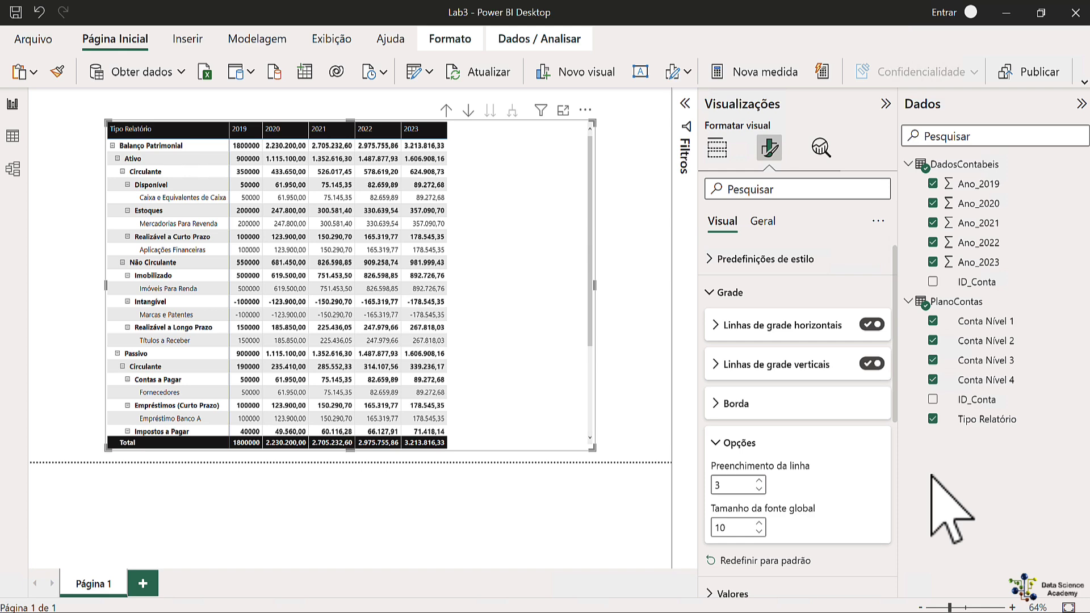
click(759, 524)
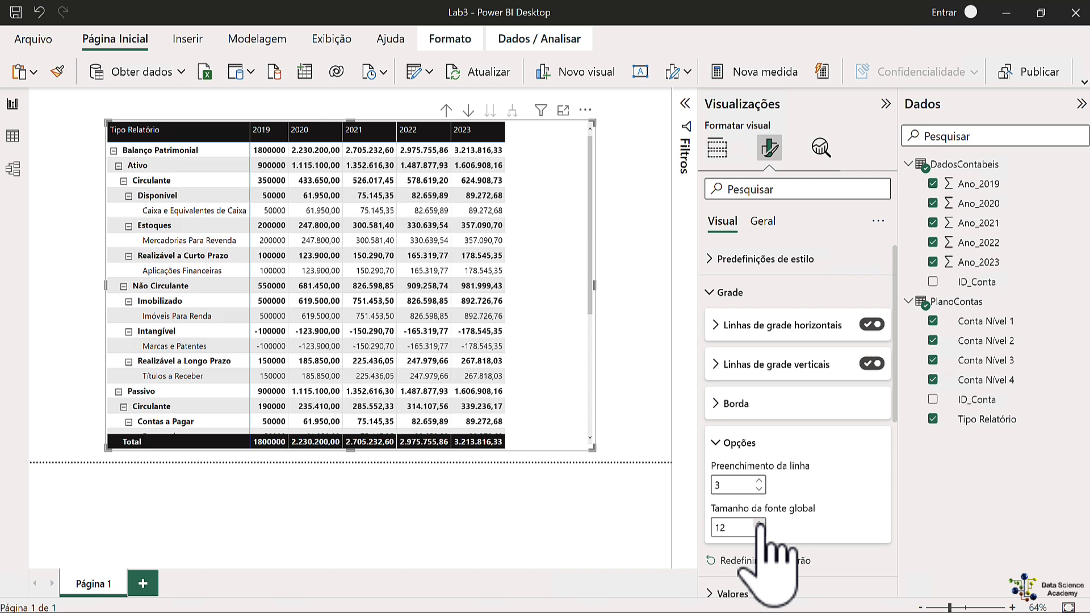
click(759, 523)
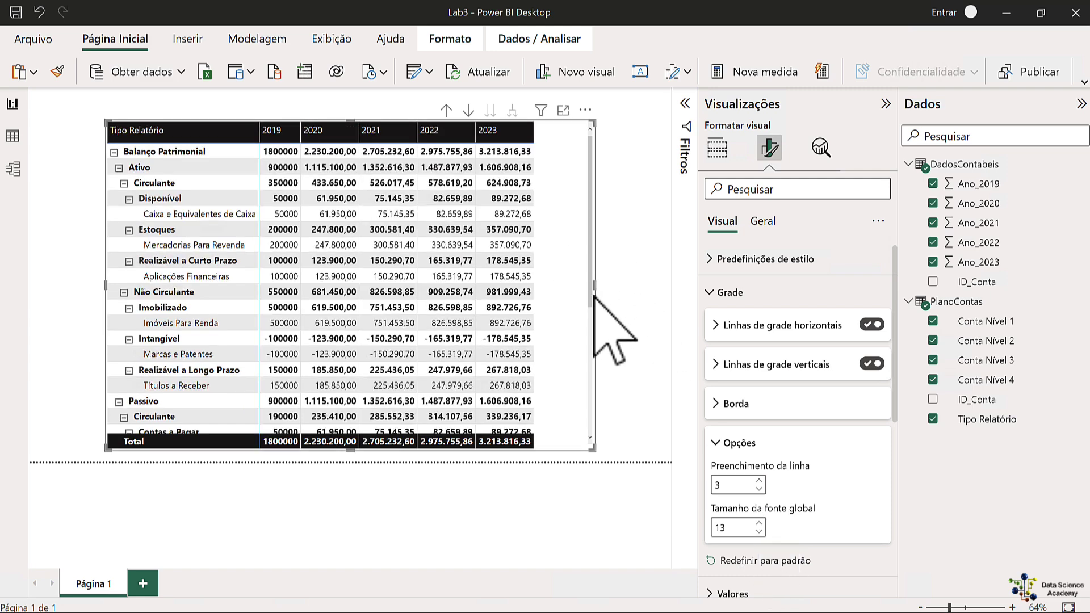
Narrow the matrix slightly to reduce the empty space beside the 2023 column, and look over the remaining formatting categories
mouse_move(591, 286)
mouse_down()
mouse_move(631, 267)
mouse_move(579, 286)
mouse_up()
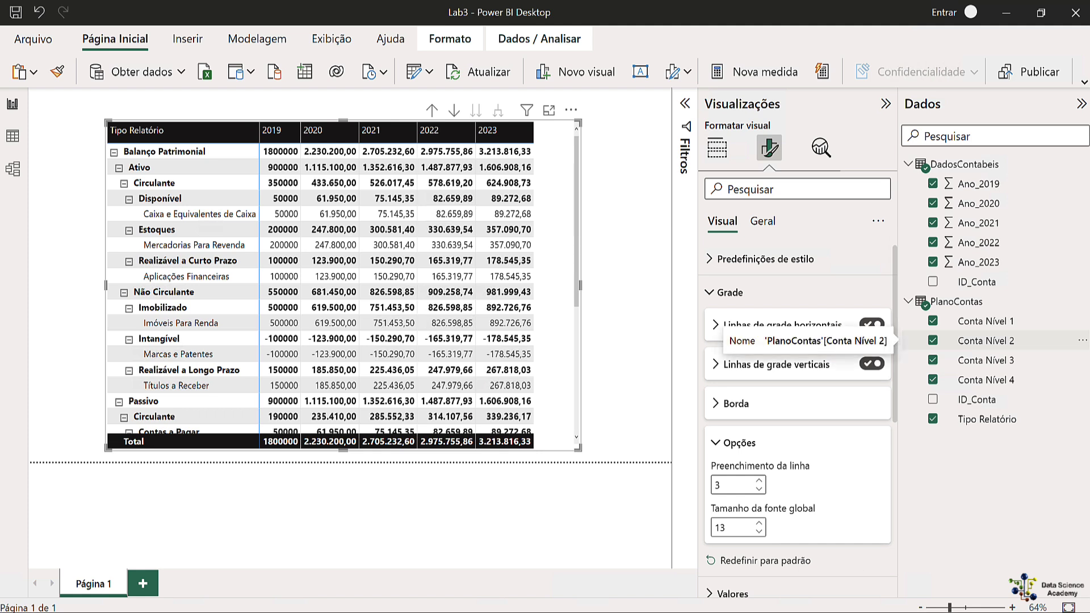
scroll(874, 511, down, 3)
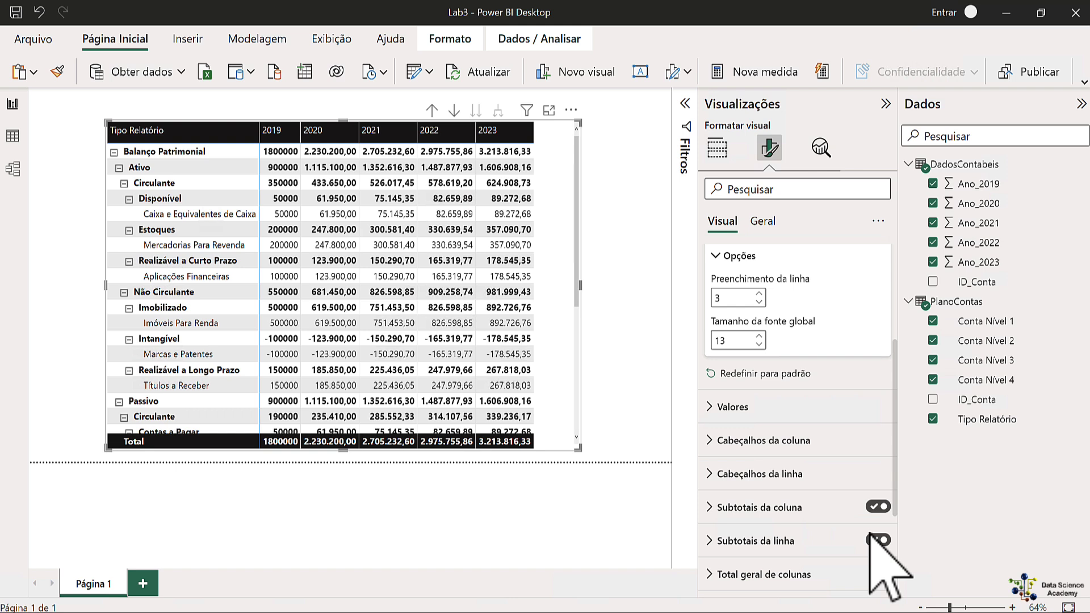
scroll(870, 534, up, 4)
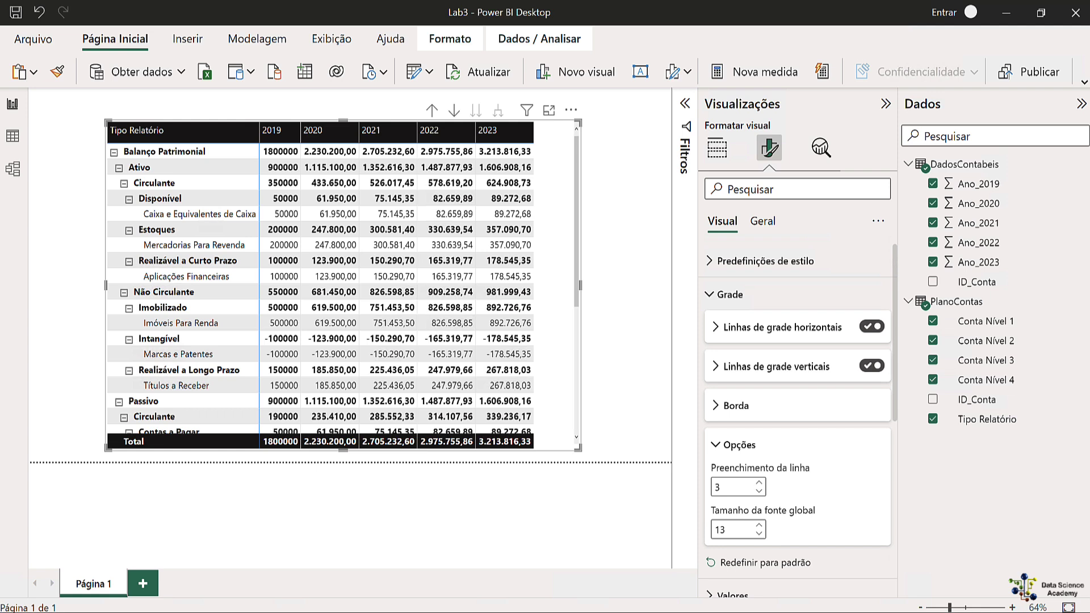
Examine the matrix's Valores font and colour settings alongside the Grade global font size, and collapse the Valores settings
scroll(783, 465, down, 1)
click(725, 268)
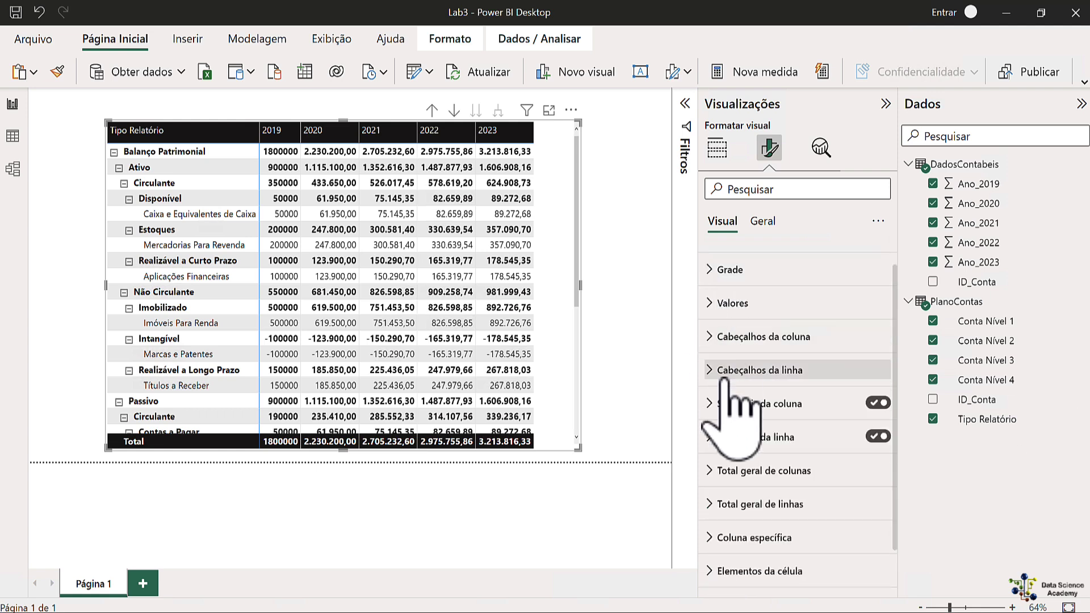
click(723, 303)
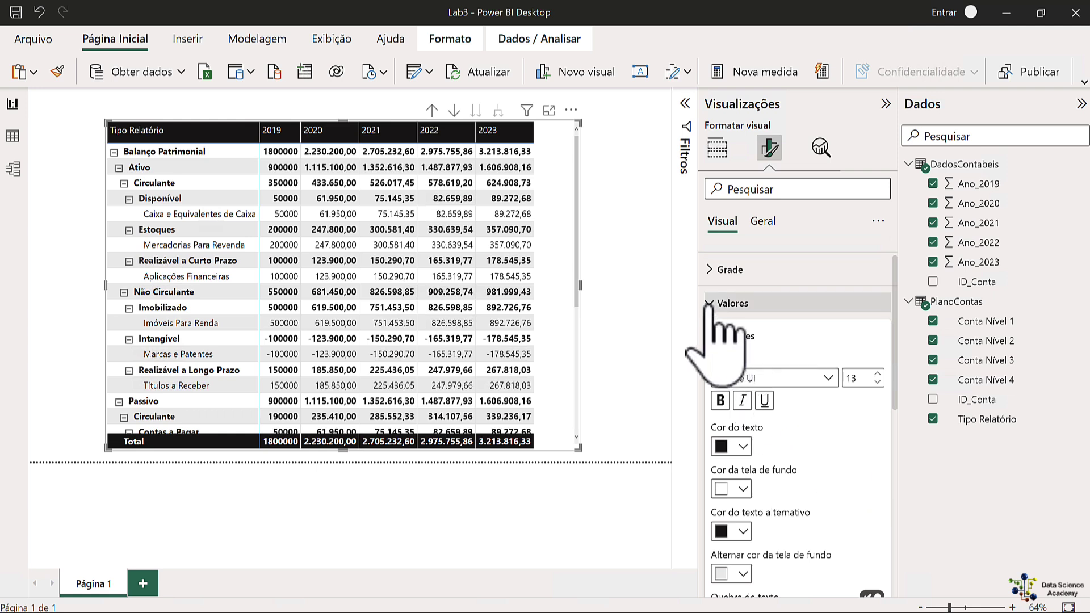
click(724, 270)
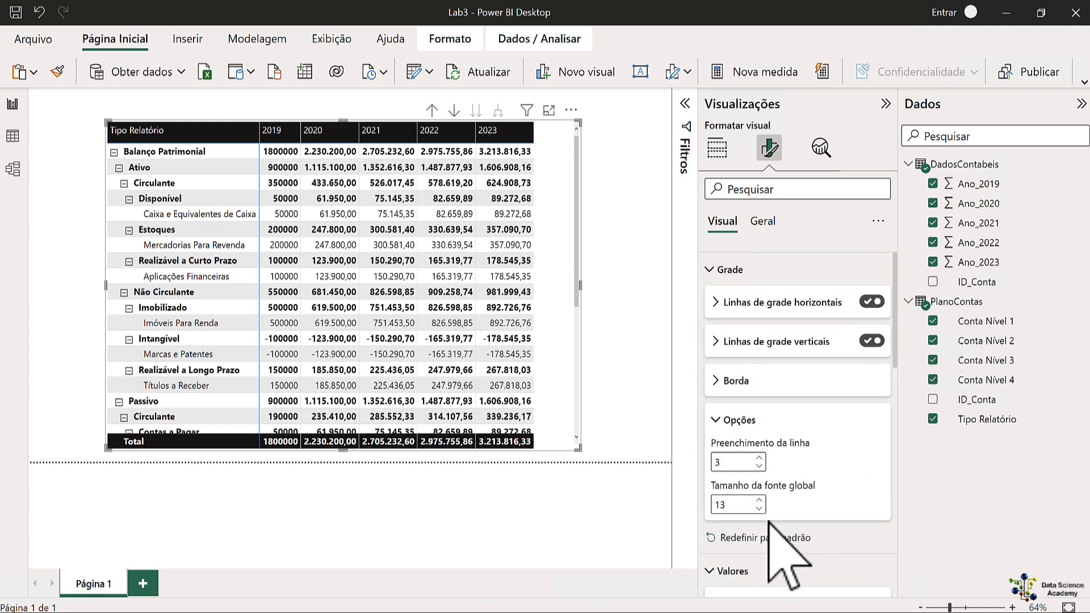
scroll(877, 511, down, 5)
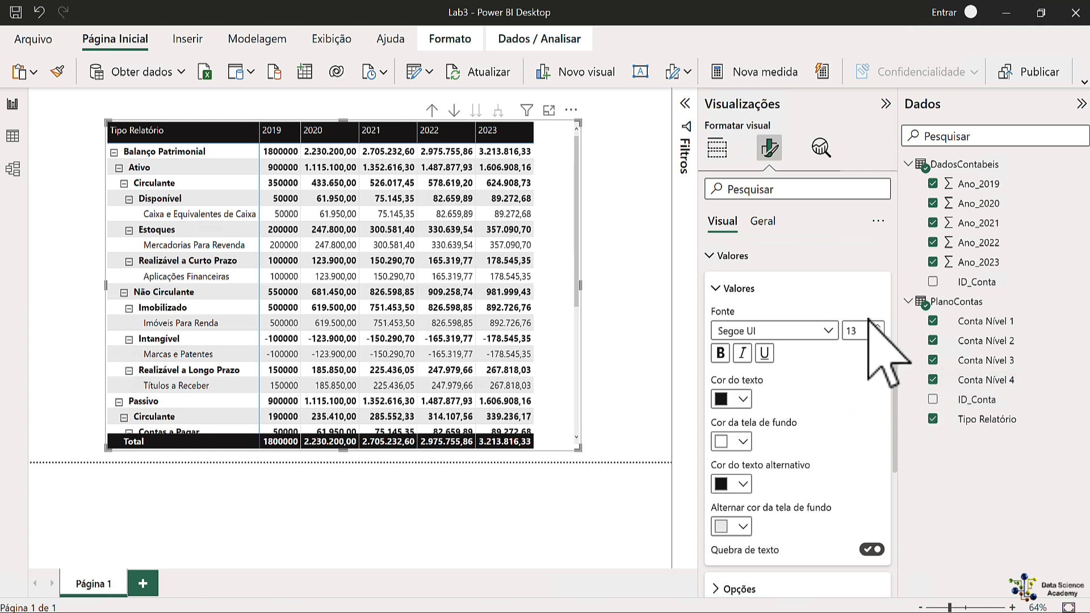
click(709, 258)
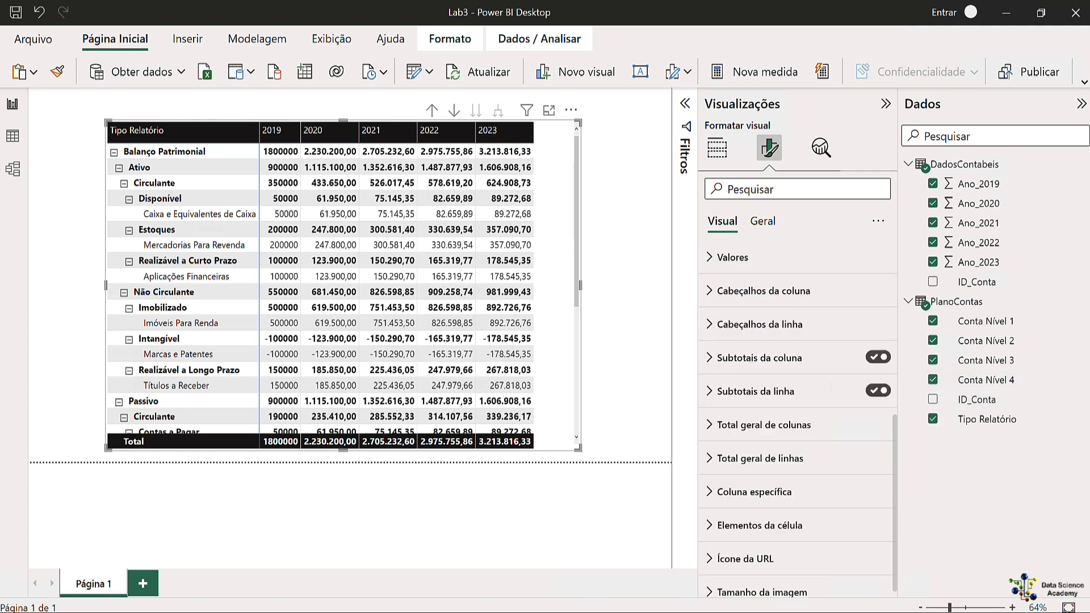